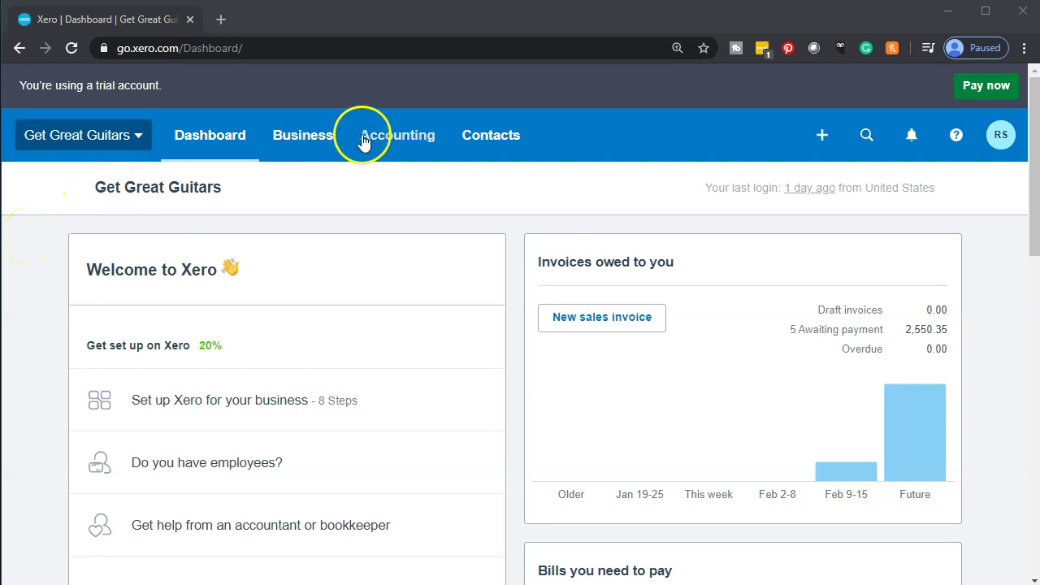
Open the Trial Balance report and duplicate its browser tab.
click(398, 145)
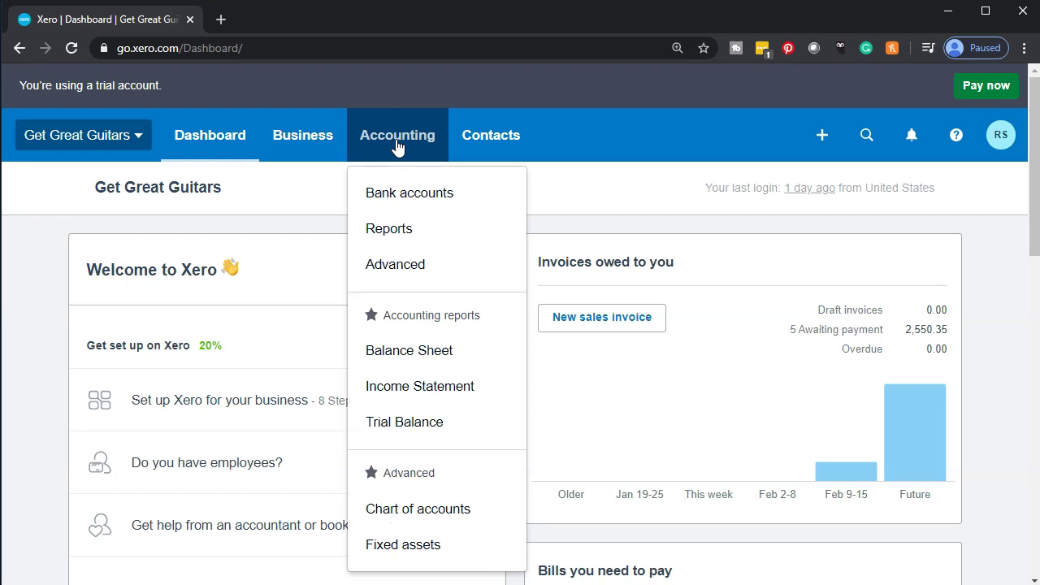
click(415, 423)
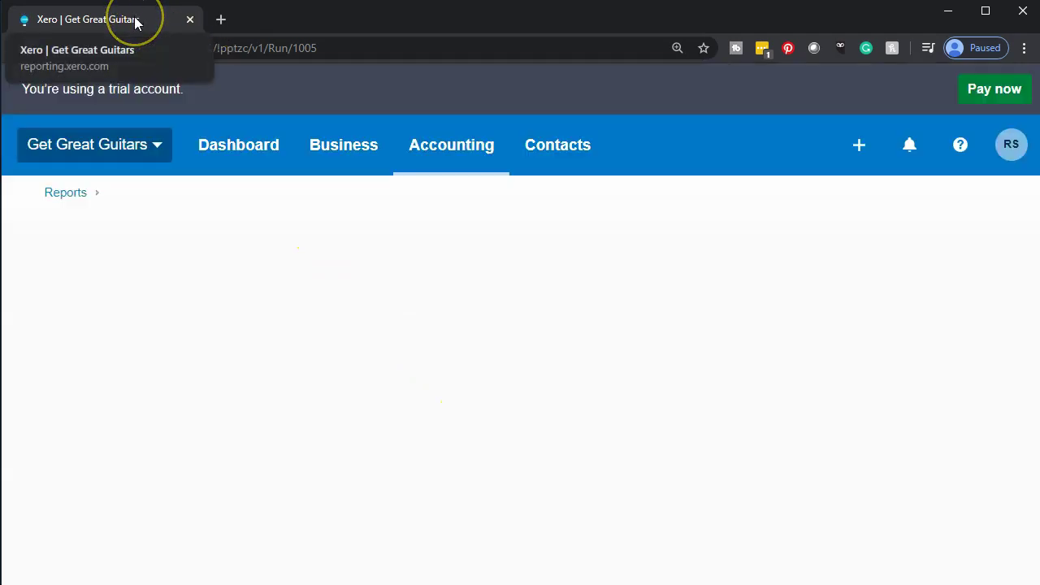
right_click(138, 18)
click(166, 77)
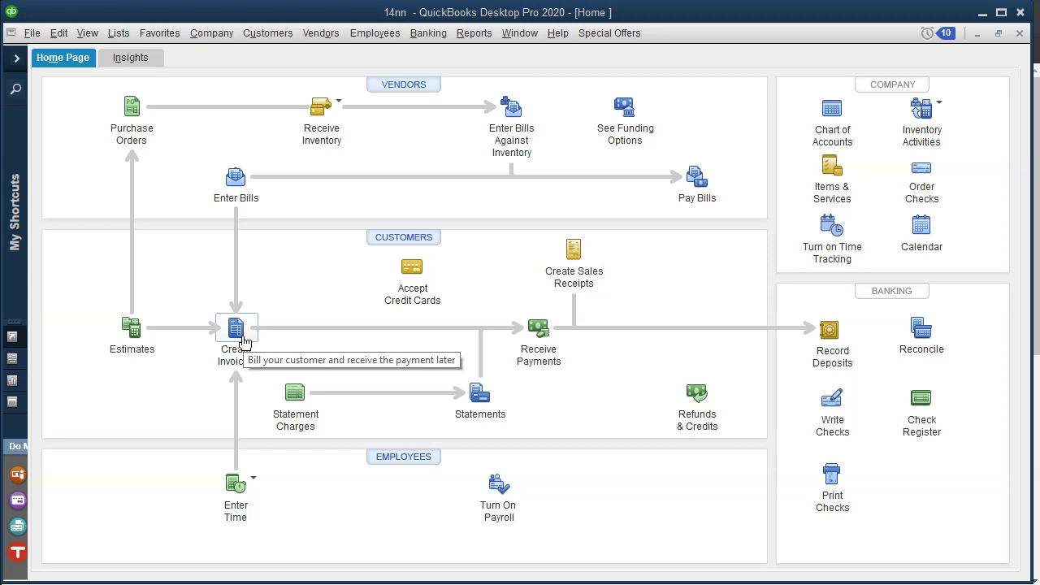
Switch back from QuickBooks to Xero and update the duplicated tab's Trial Balance to Feb 29, 2020.
click(587, 248)
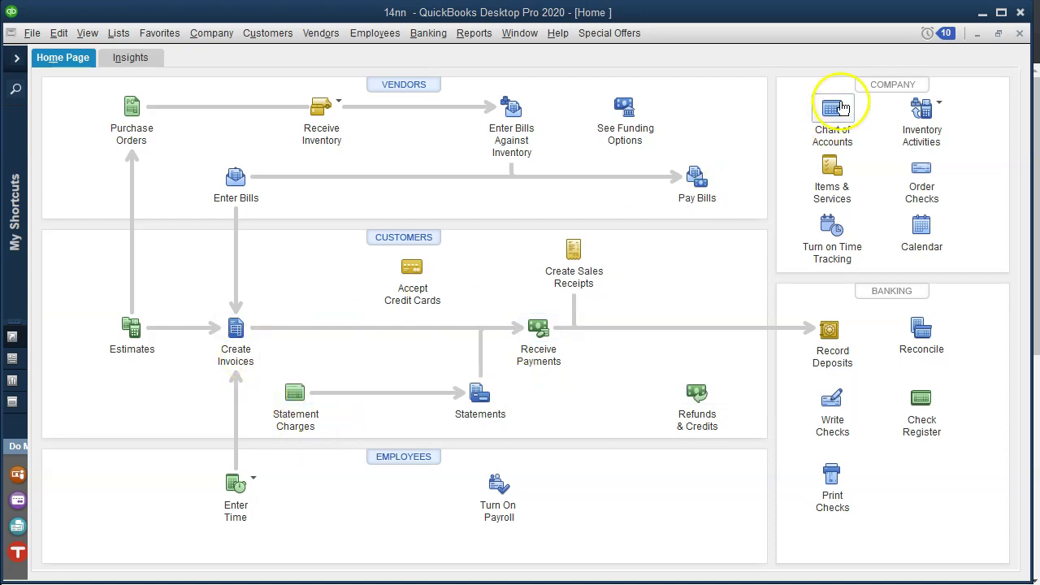
click(983, 16)
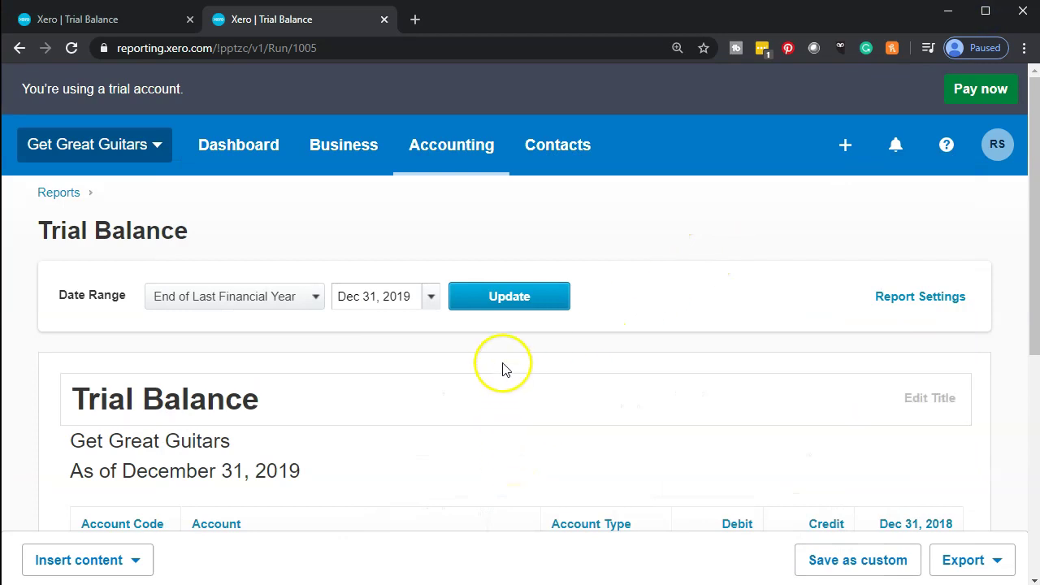
click(430, 297)
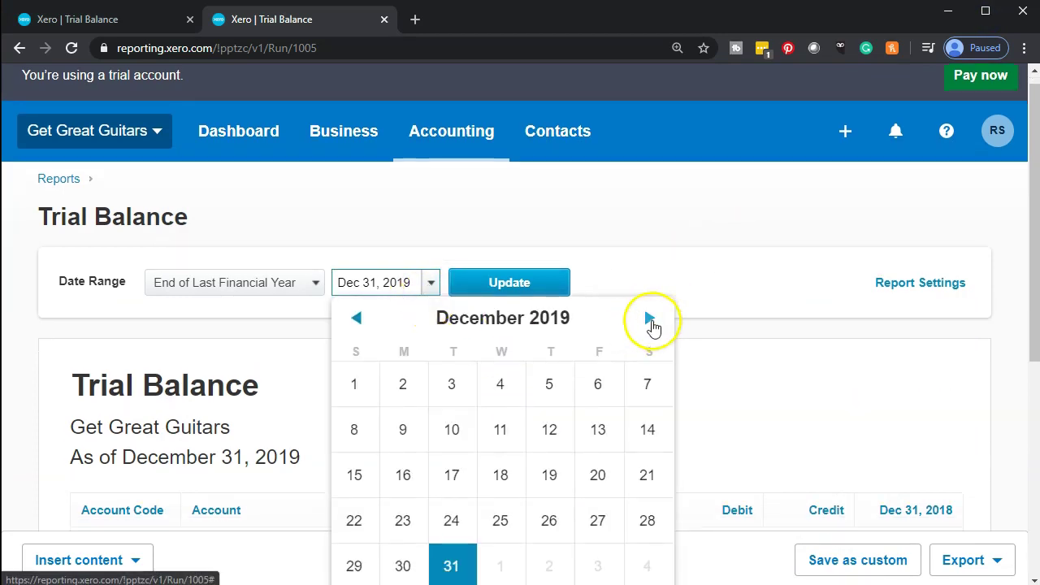
click(651, 321)
click(651, 321)
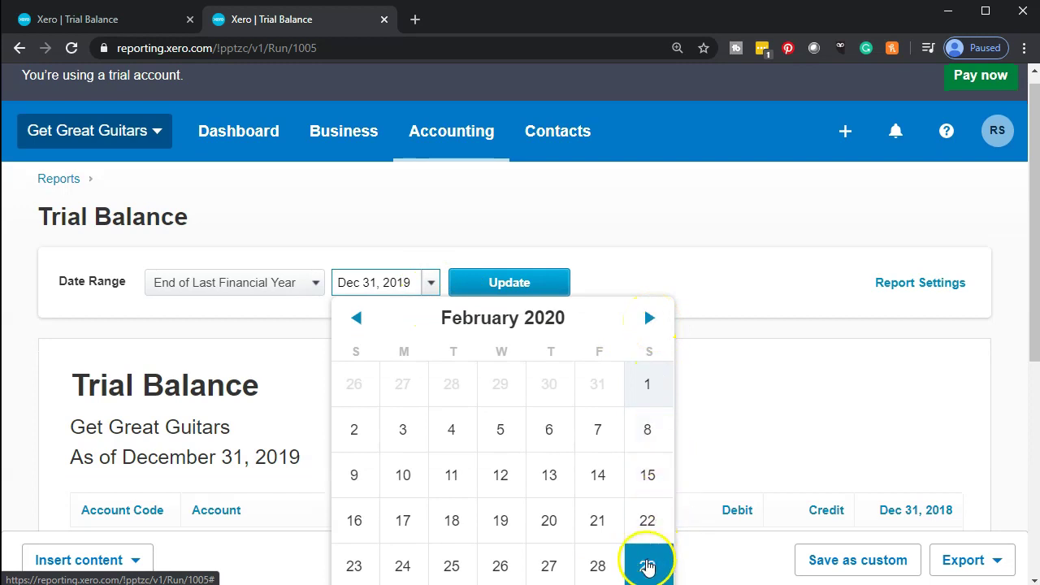
click(647, 562)
click(532, 283)
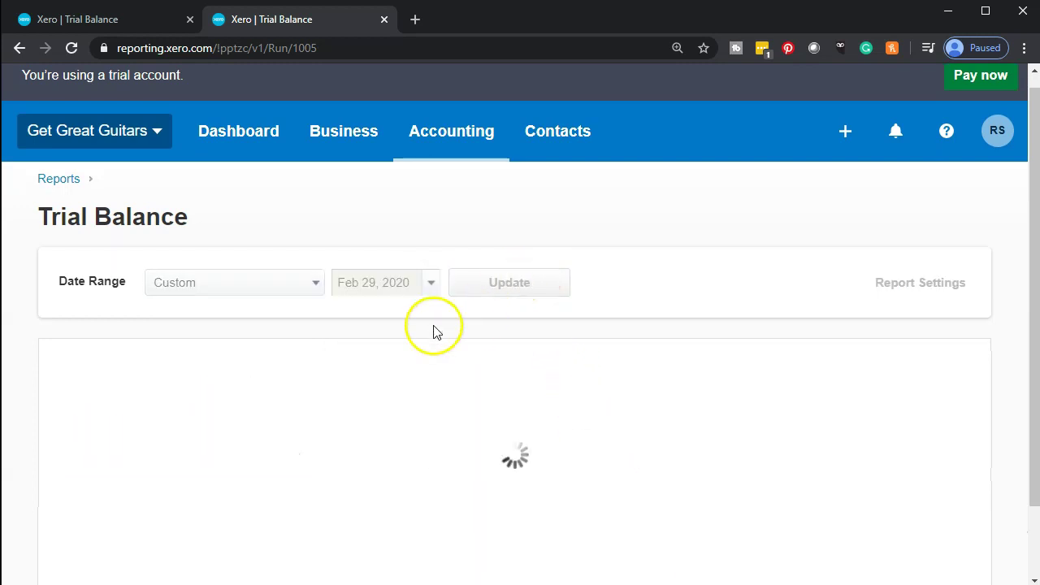
In the original Xero tab, start a new Receive Money transaction paid into the Clearing Bank Account.
click(96, 20)
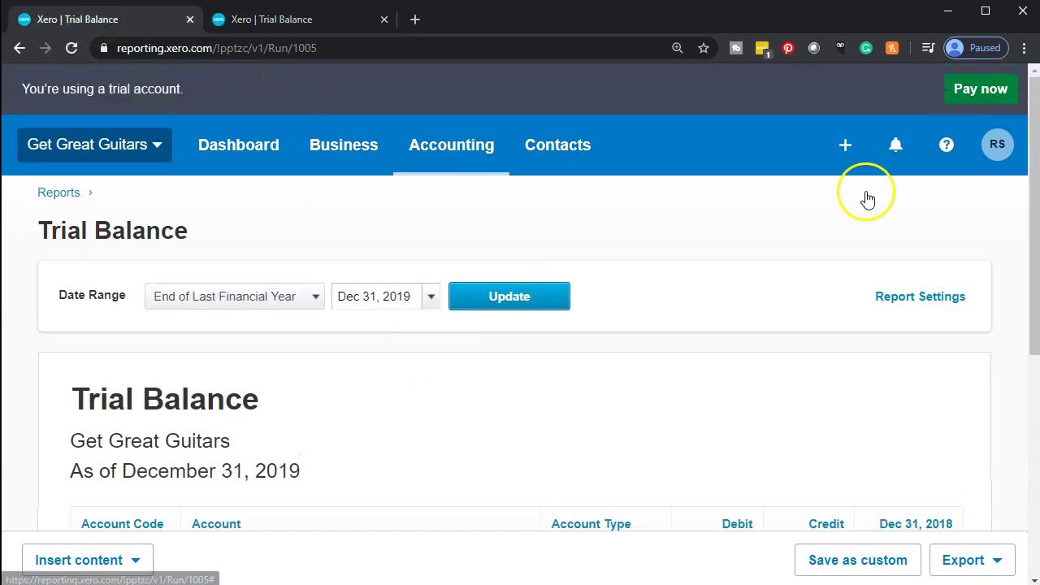
click(847, 148)
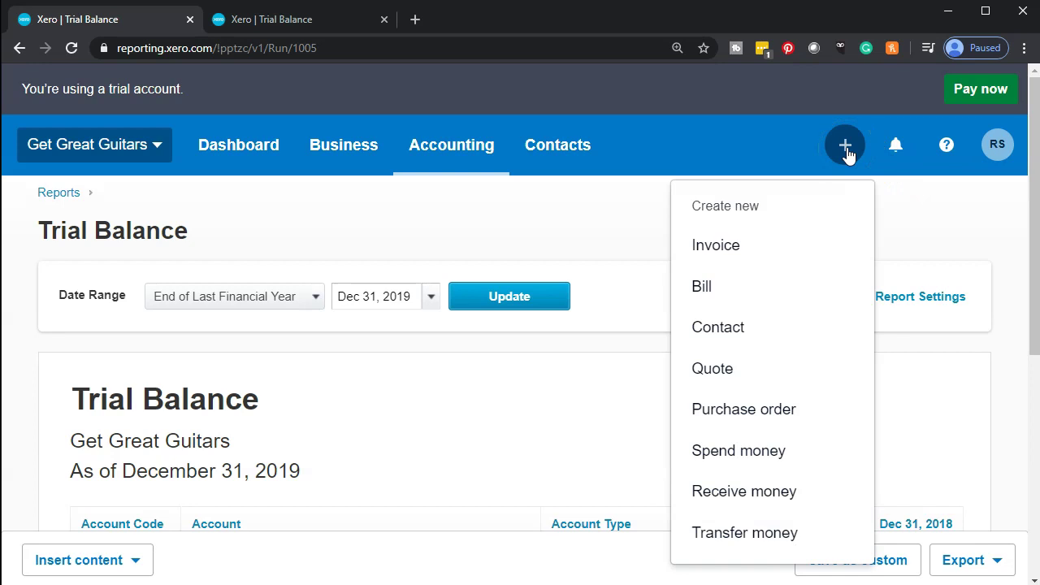
click(781, 500)
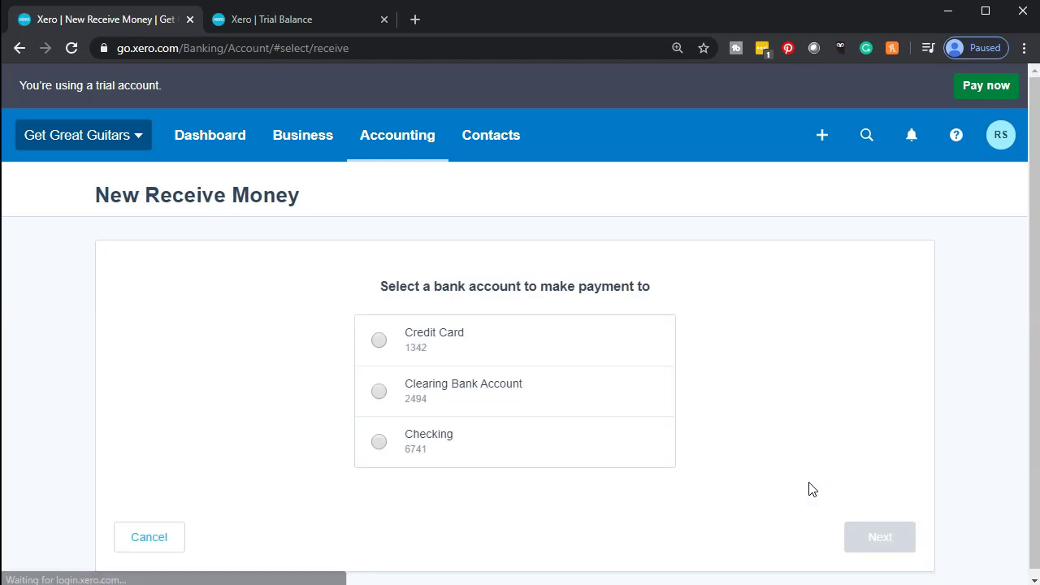
click(739, 483)
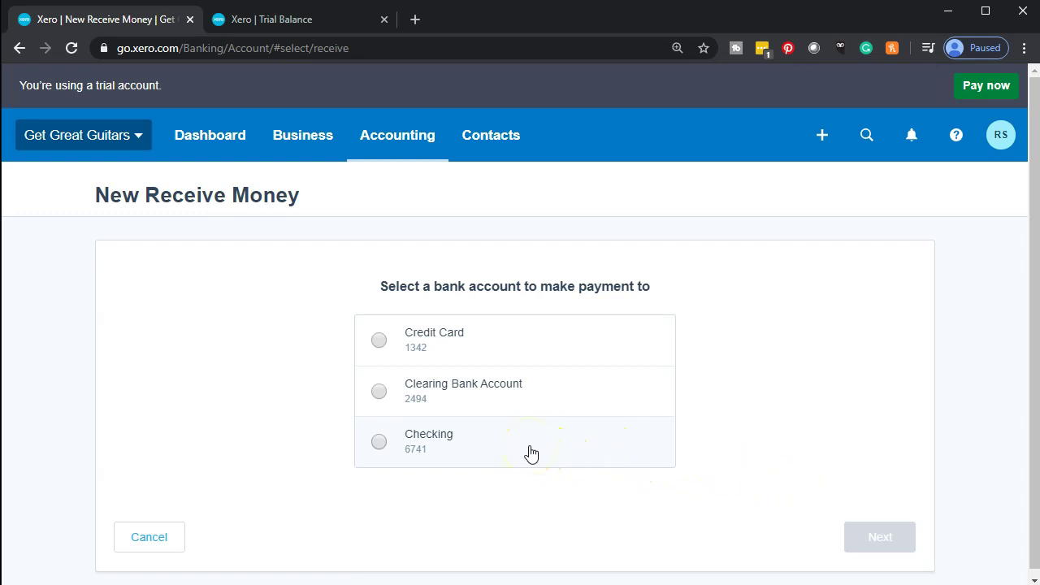
click(382, 393)
click(865, 550)
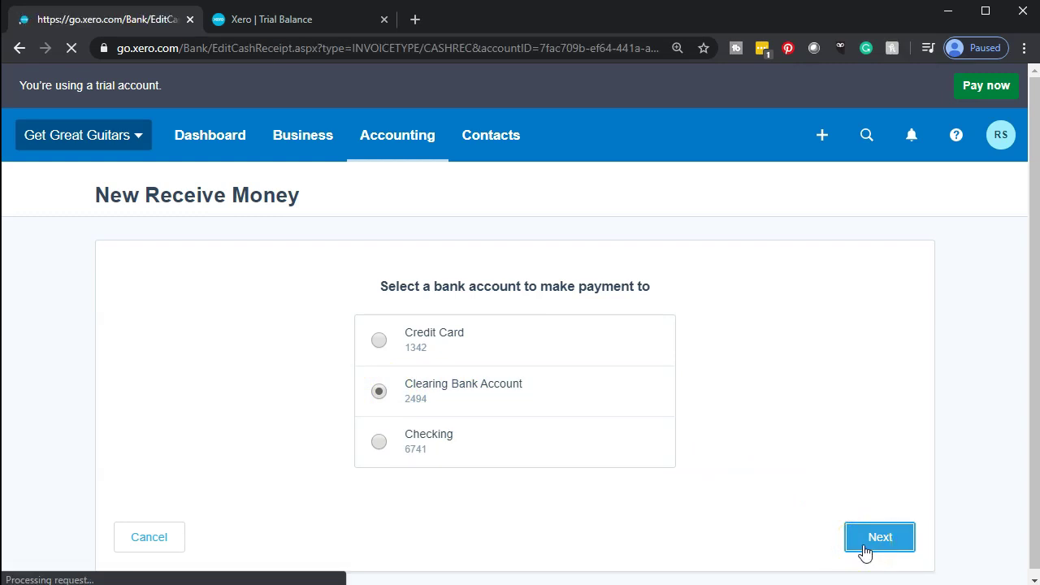
click(726, 545)
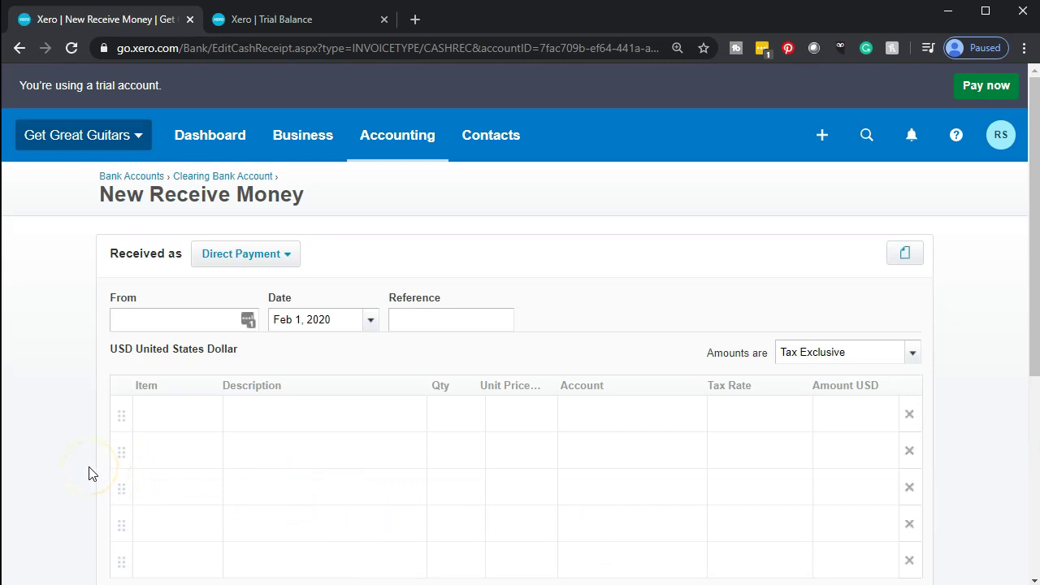
Set the receipt's payer to String Music and its date to Feb 21, 2020, leaving the reference blank.
click(136, 324)
text(String Music)
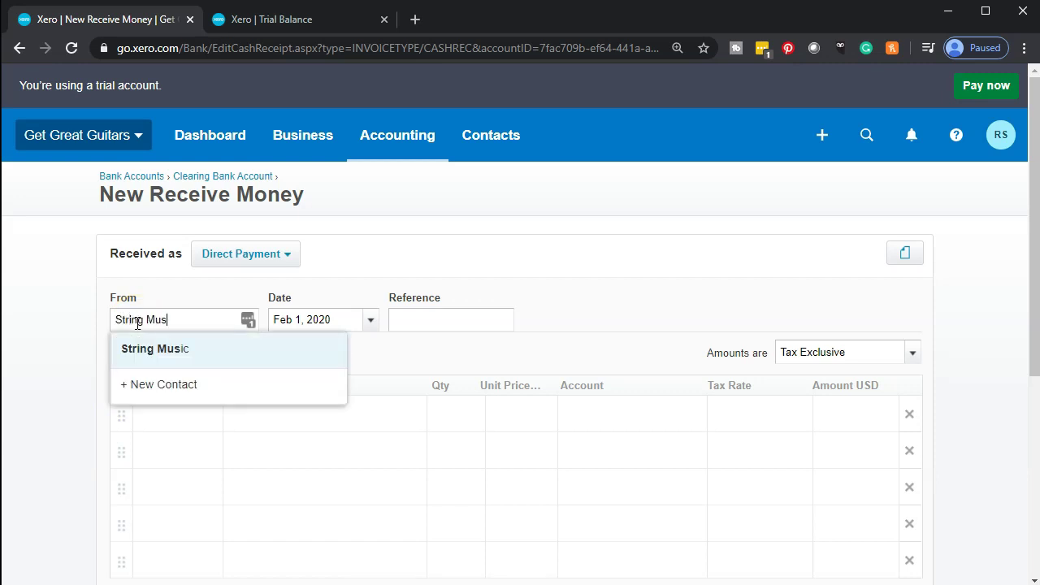
click(144, 345)
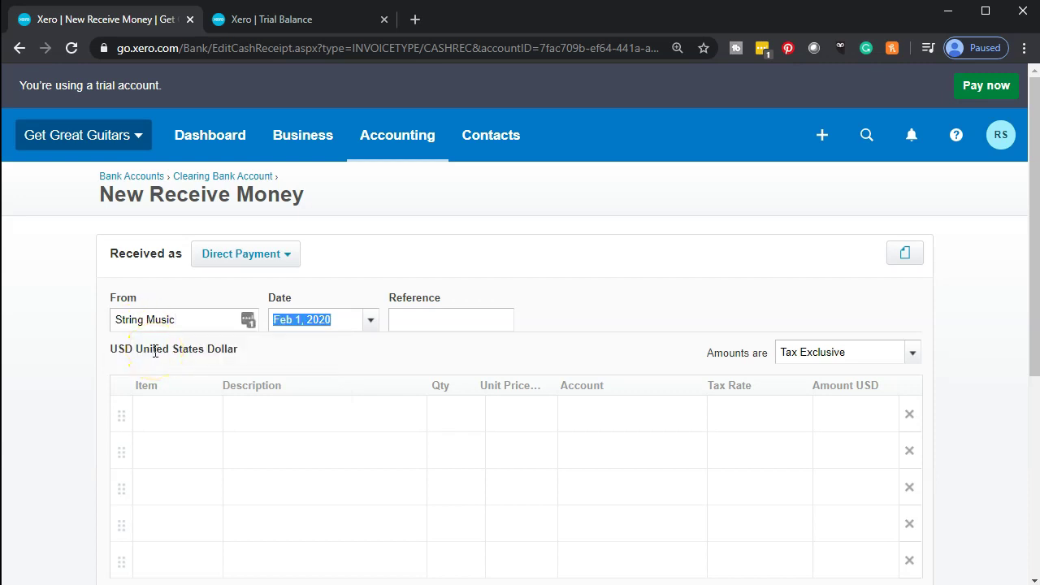
click(367, 326)
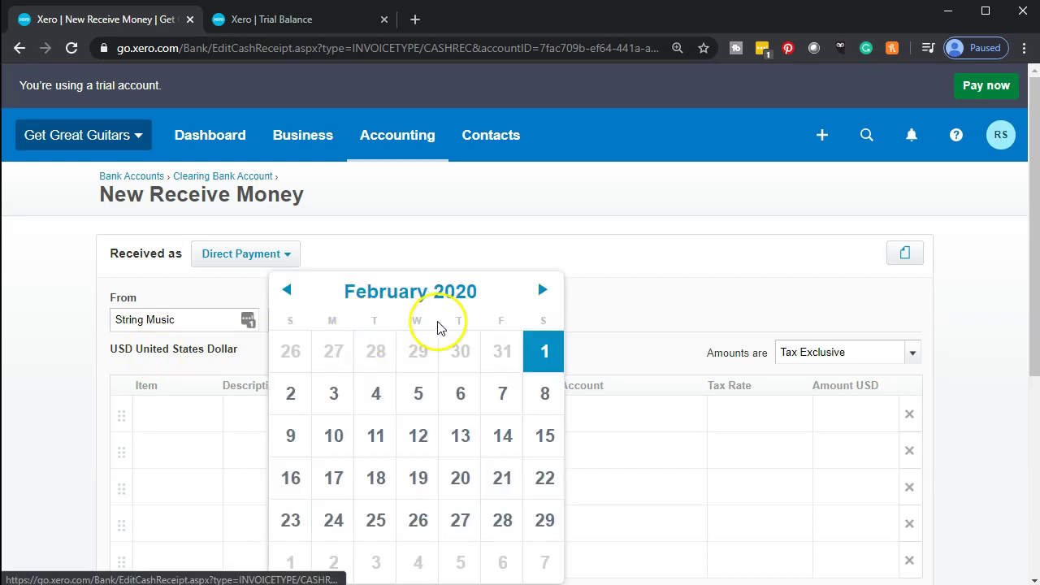
click(502, 478)
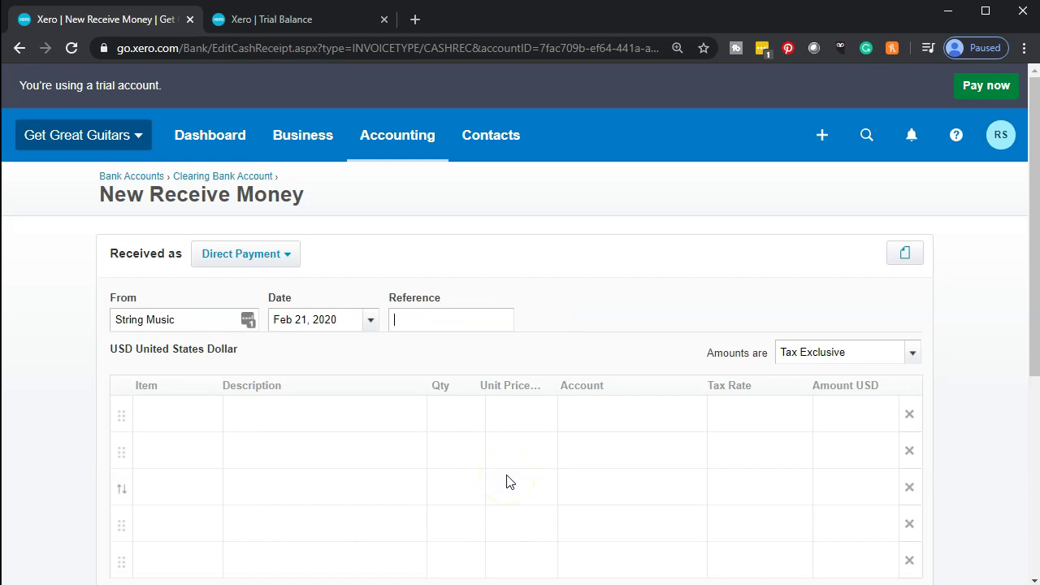
key(Tab)
Change how the money is received from a direct payment to Prepayment.
scroll(73, 441, down, 1)
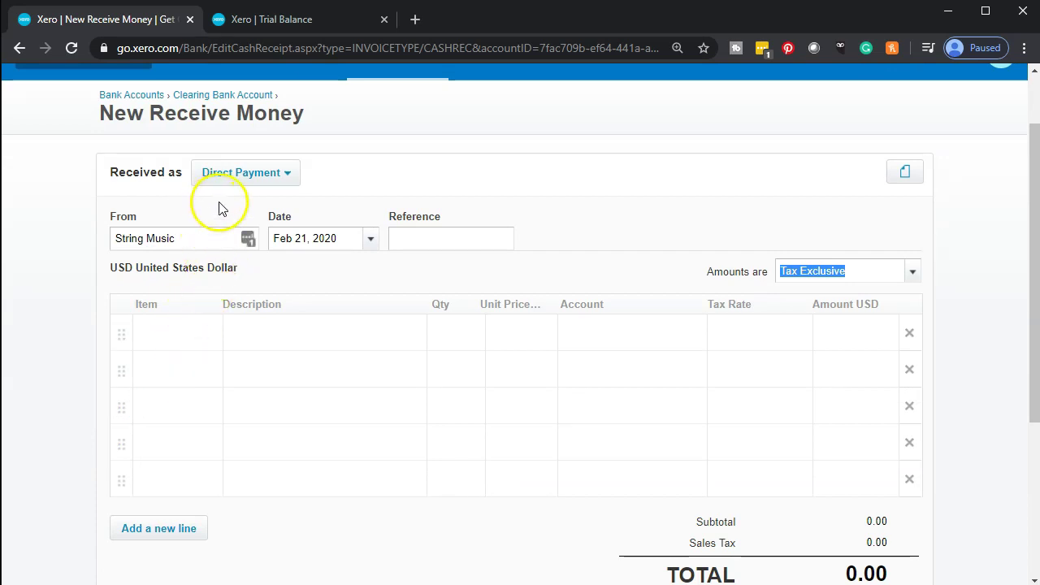
click(295, 179)
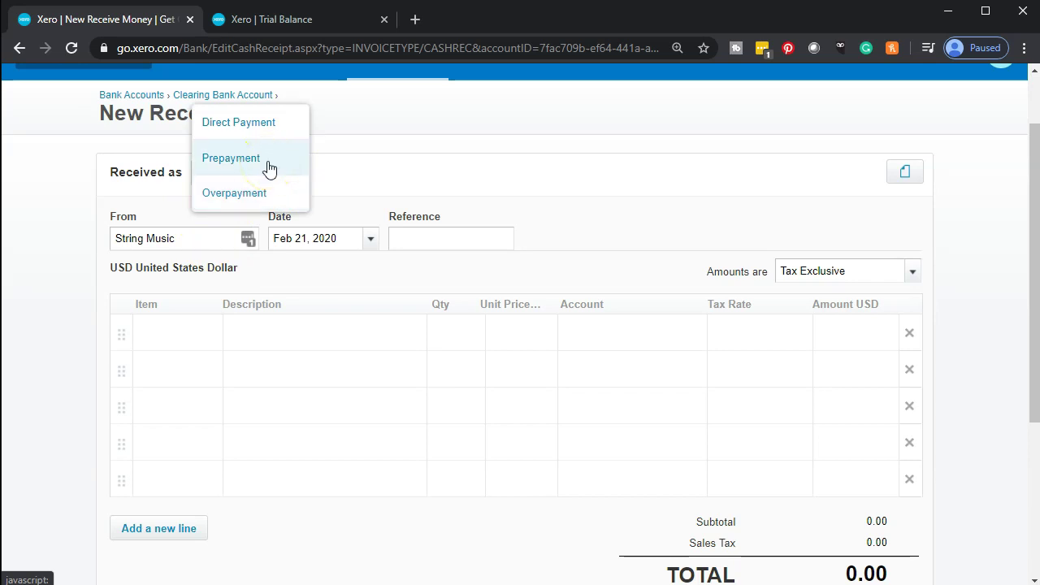
click(269, 168)
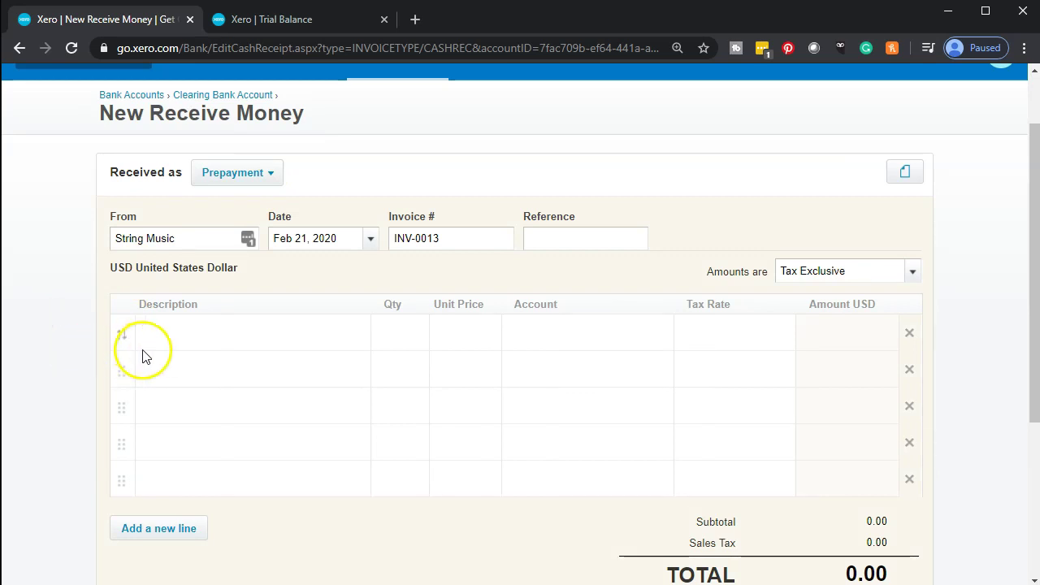
Fill the first line with description Deposit, quantity 1 and unit price 300.
click(191, 337)
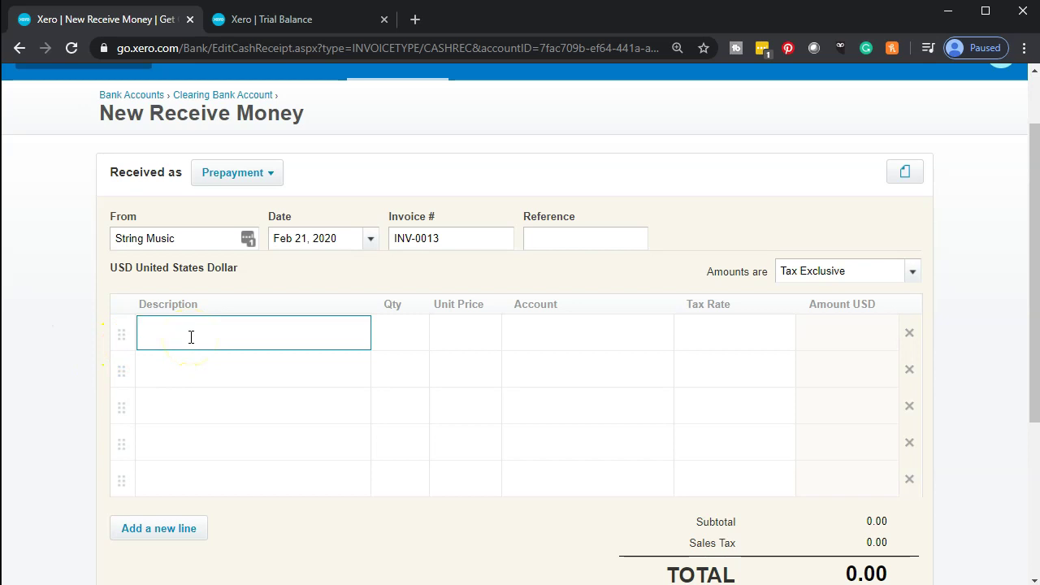
text(Deposit)
key(Tab)
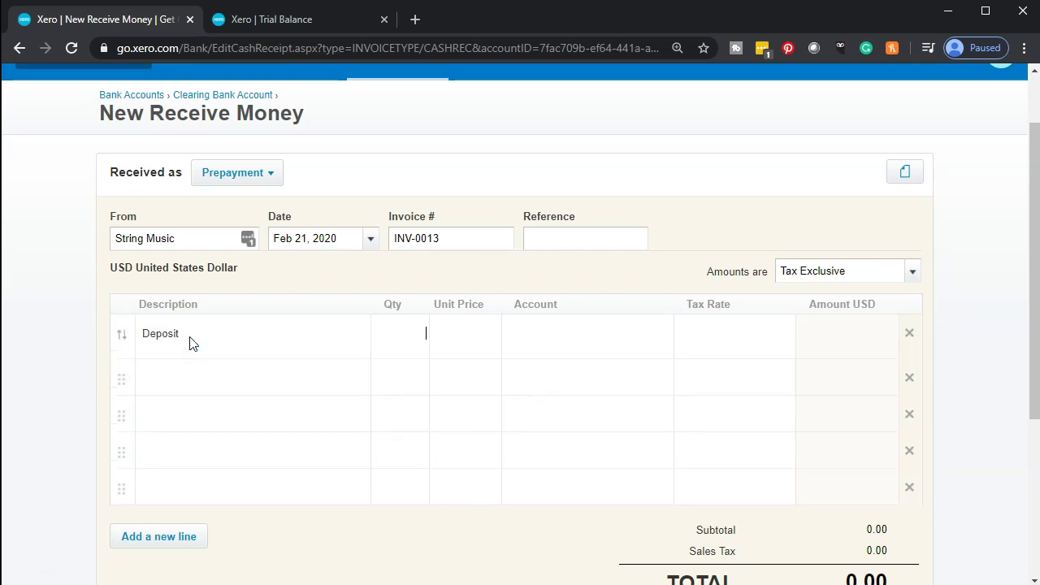
text(1)
key(Tab)
text(300)
key(Tab)
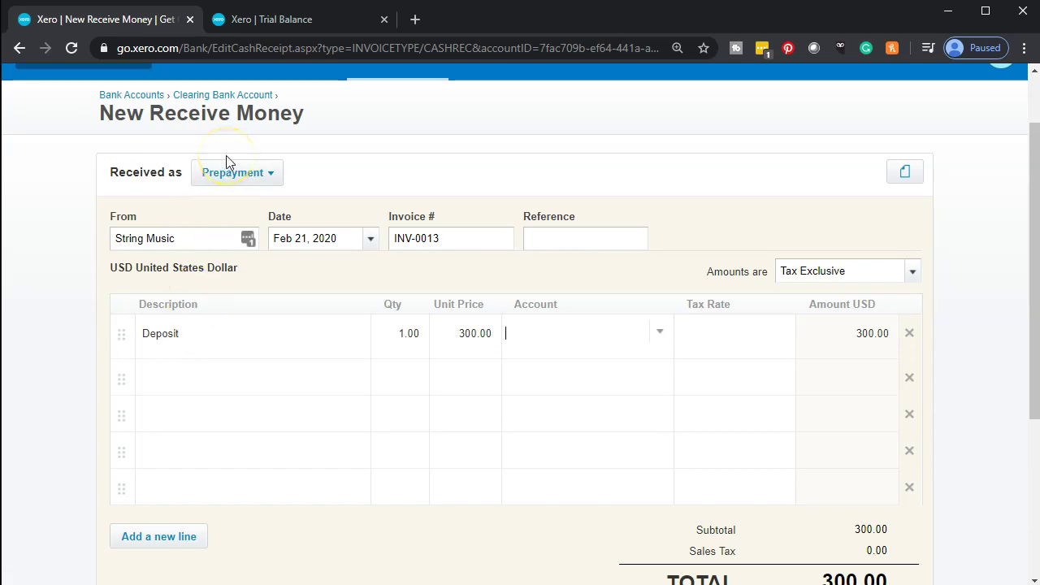
Assign the Deposit line to account 2210 - Unearned Revenue.
click(663, 348)
click(661, 348)
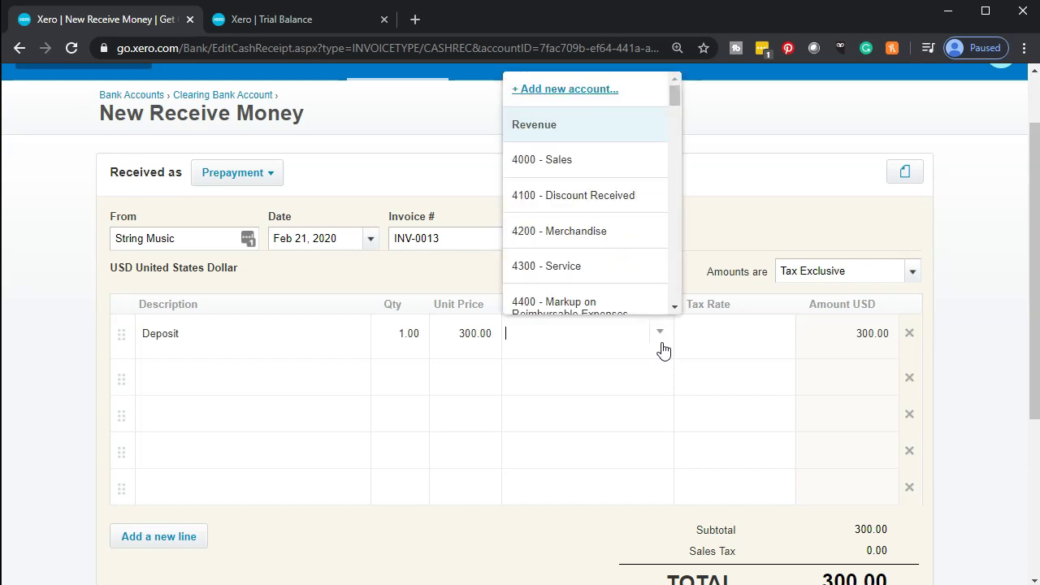
text(u)
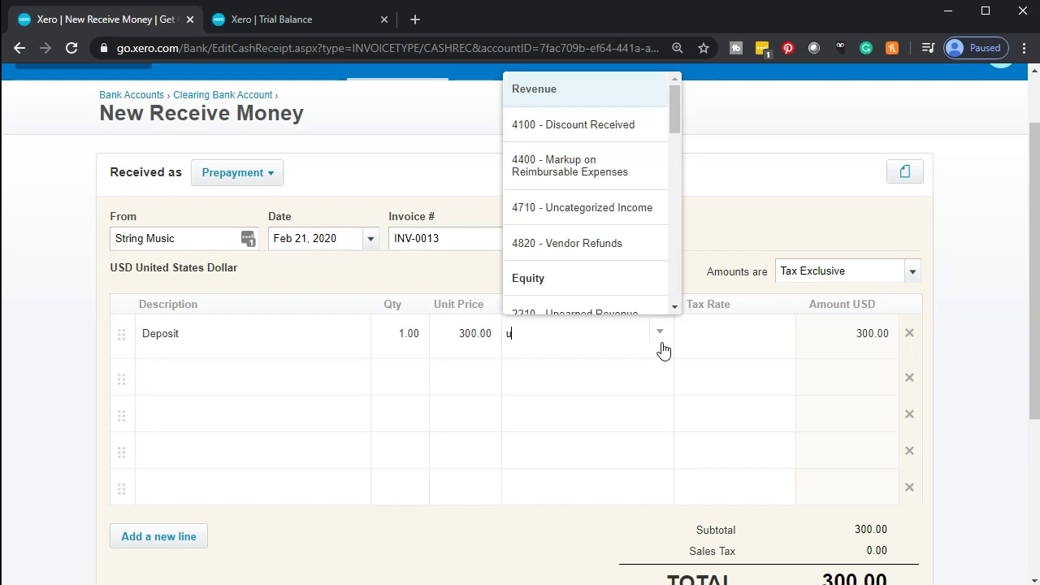
text(near)
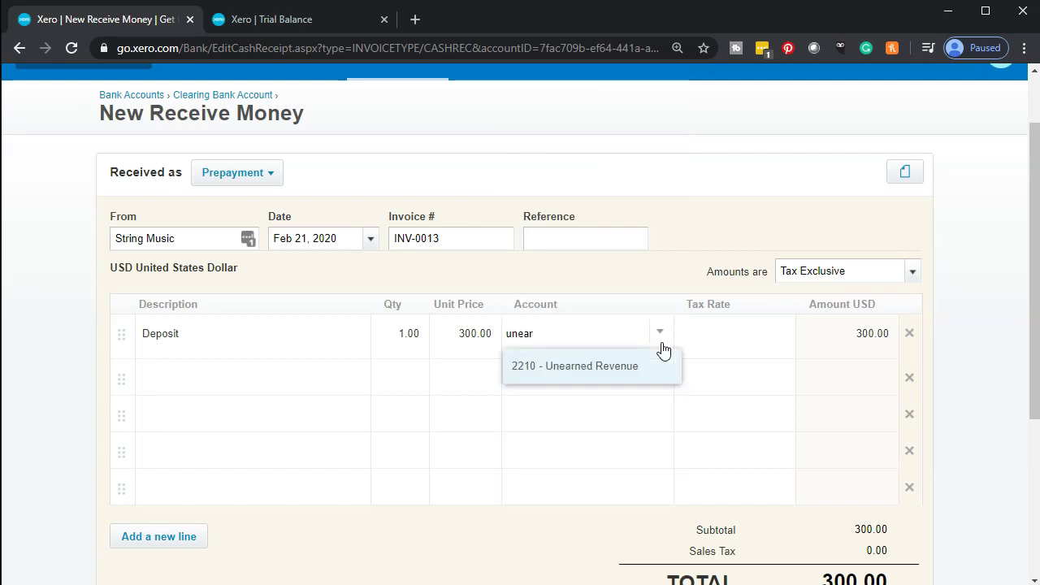
click(579, 376)
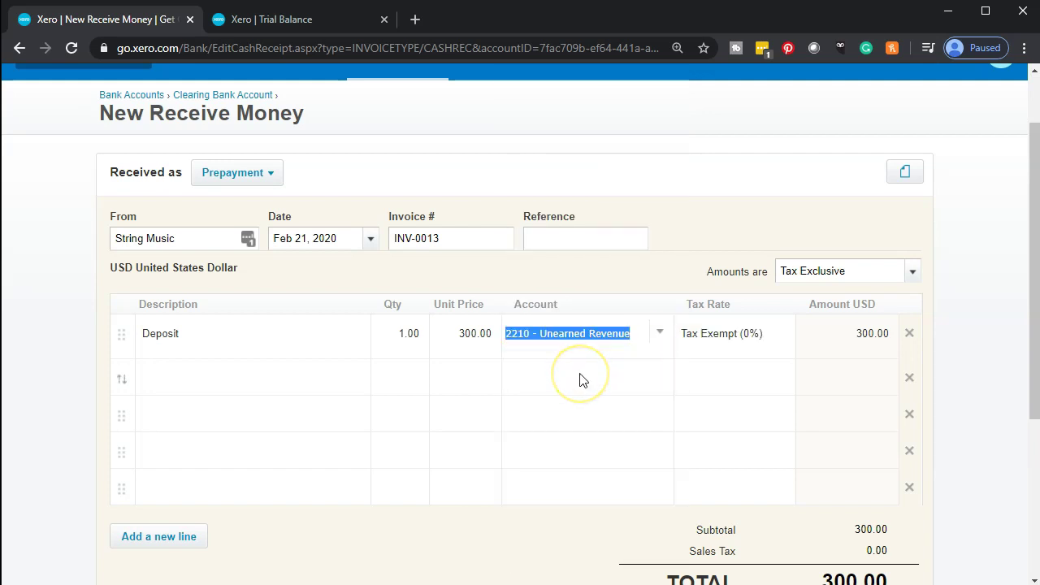
key(Tab)
key(Tab)
key(Tab)
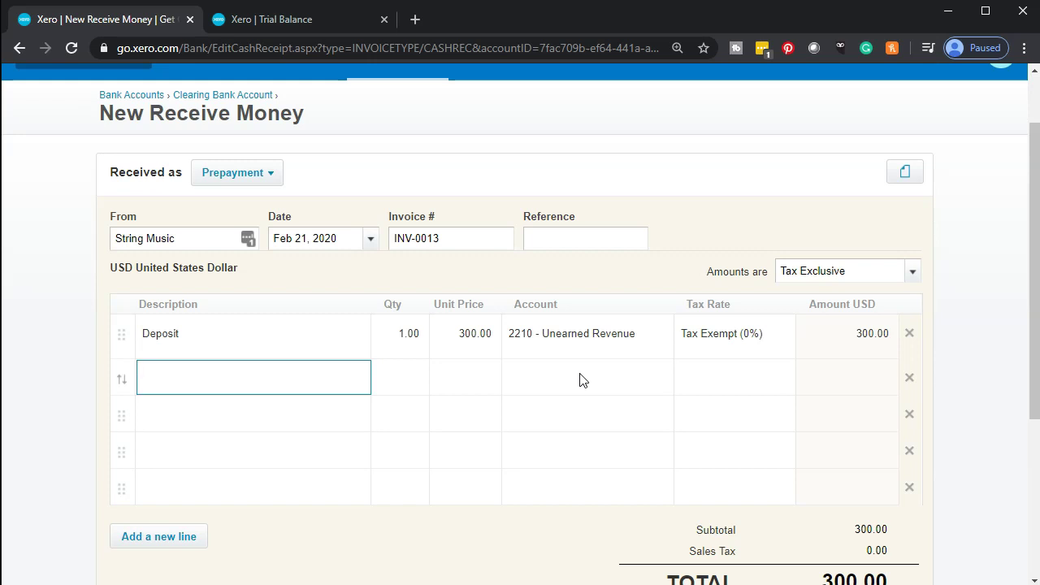
Review the prepayment form down to its total and save the transaction.
scroll(579, 379, down, 1)
scroll(580, 379, up, 1)
scroll(246, 144, down, 1)
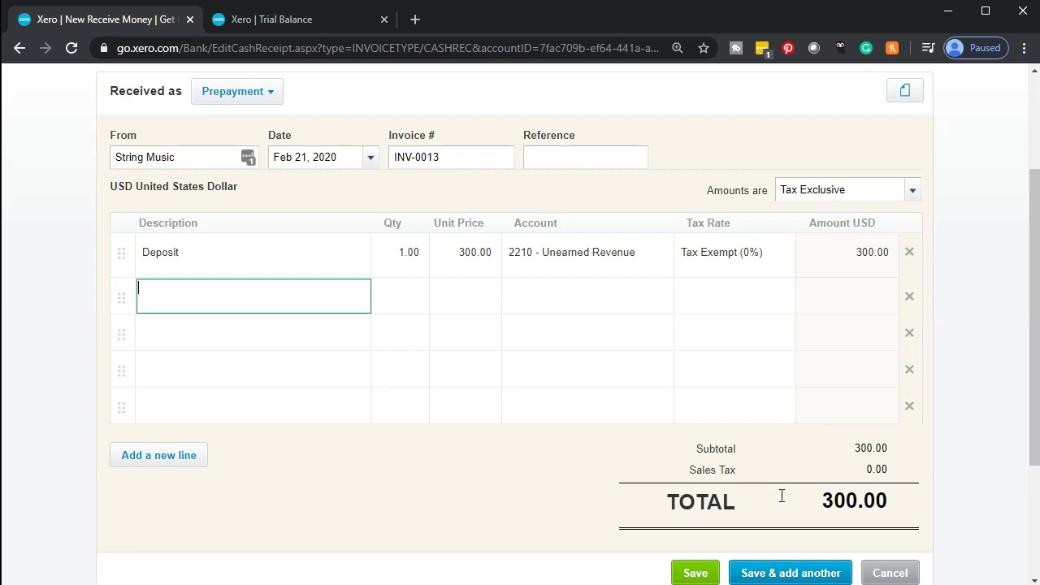
scroll(782, 496, down, 1)
click(694, 492)
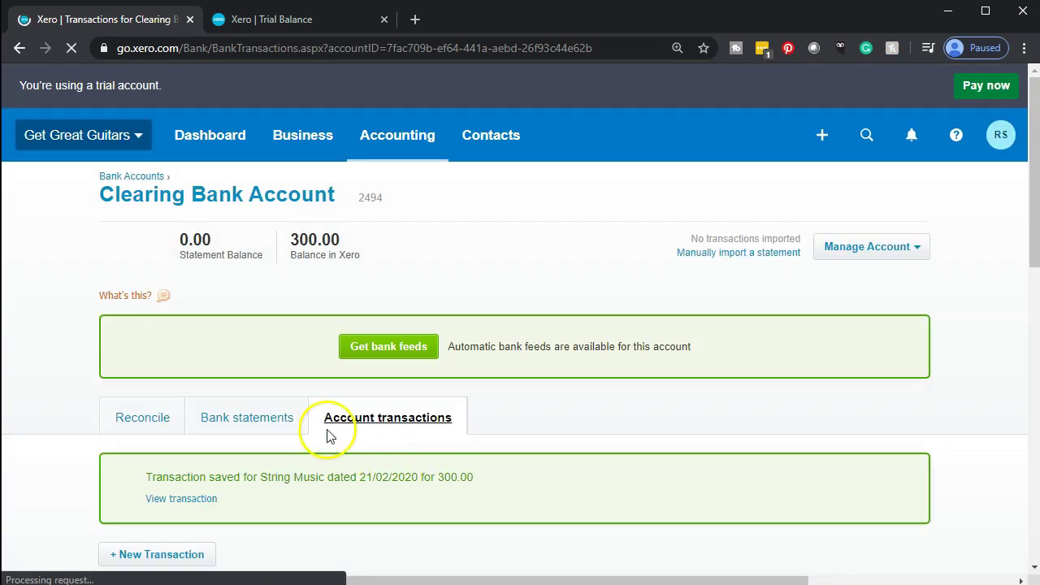
Refresh the Trial Balance as of Feb 29, 2020 and open the Clearing Bank Account's transactions from its debit balance.
click(319, 17)
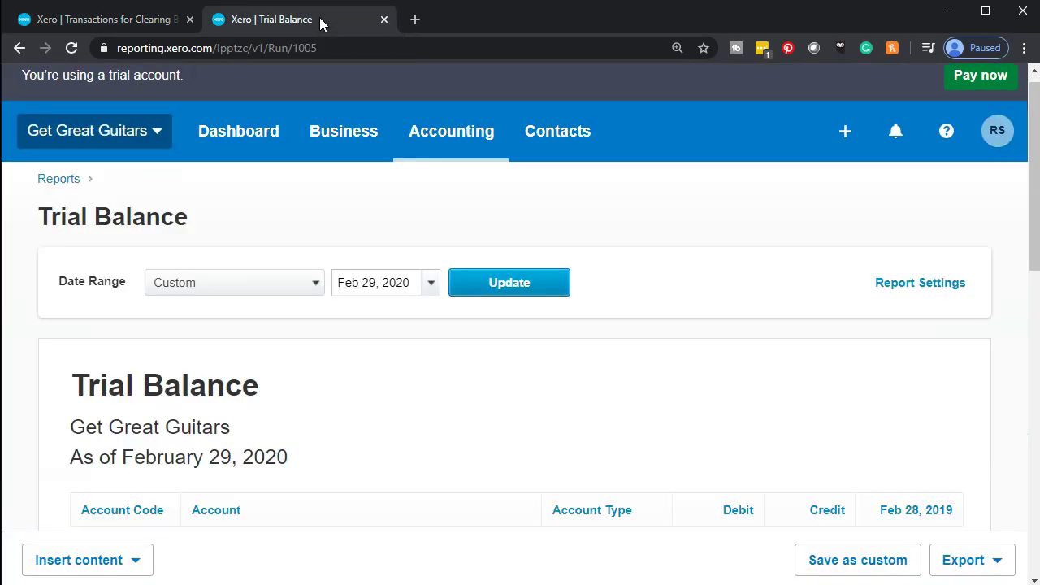
click(558, 284)
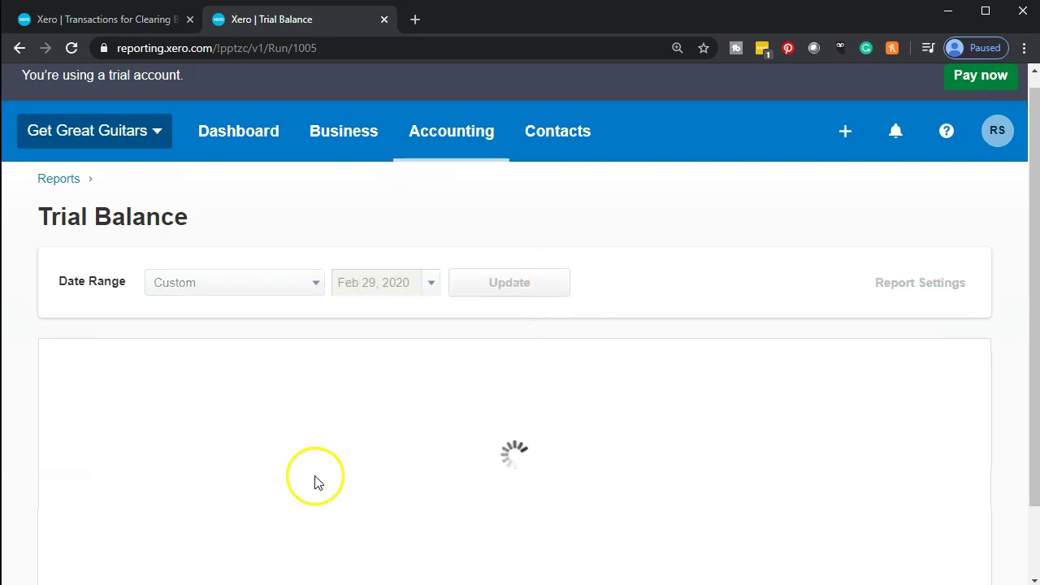
scroll(285, 197, down, 4)
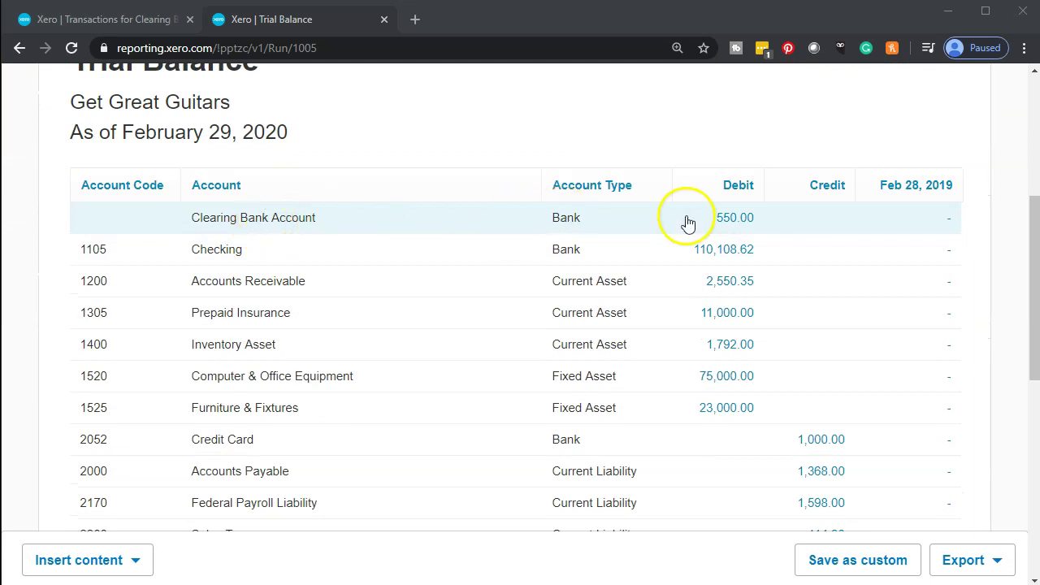
click(733, 221)
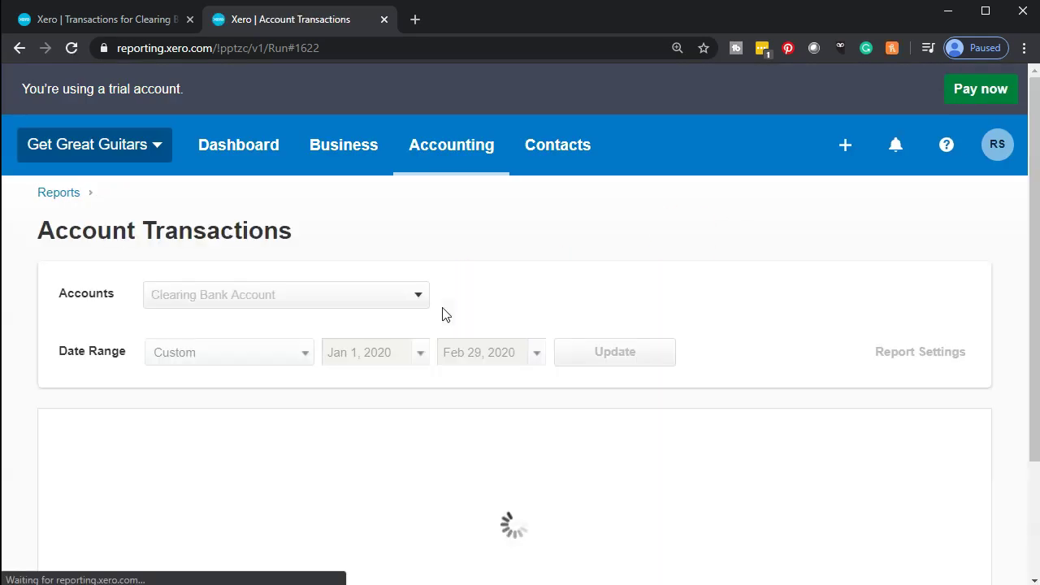
Examine the Clearing Bank Account transactions report down to the String Music prepayment and the closing balance.
click(366, 329)
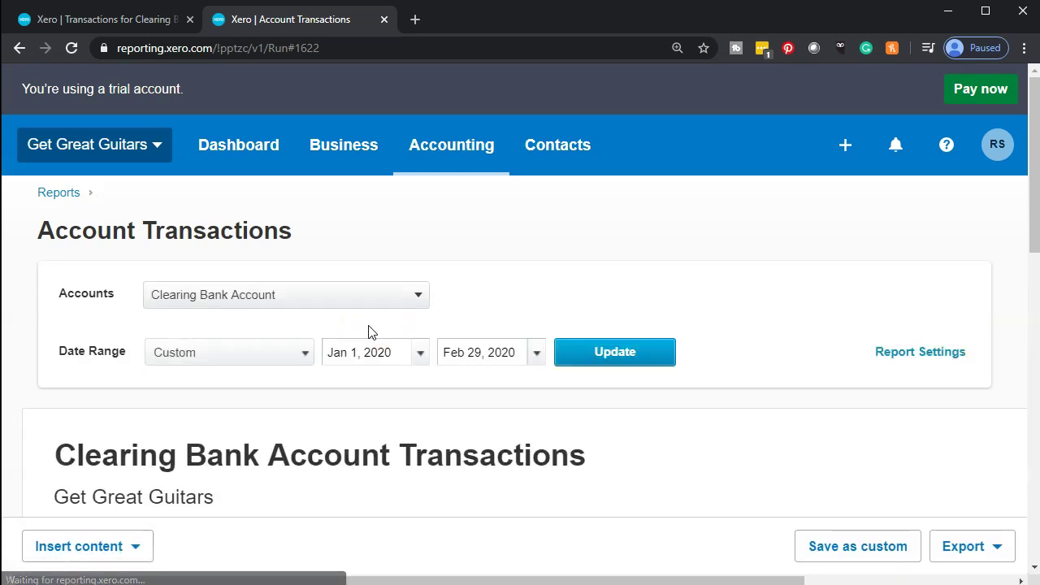
scroll(368, 332, down, 5)
scroll(368, 332, down, 5)
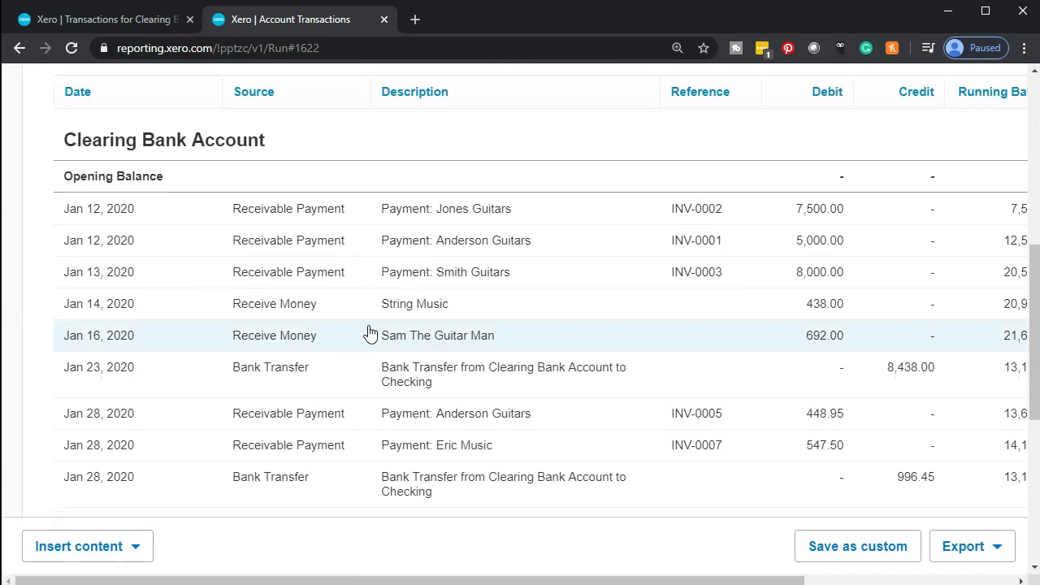
scroll(374, 335, down, 1)
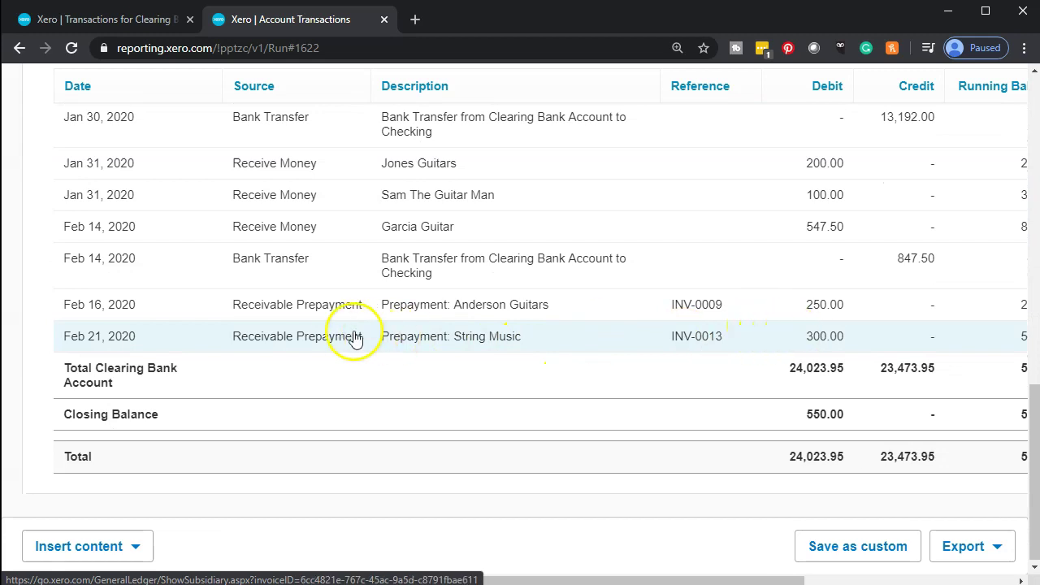
Return to the Trial Balance report and check the credit balance of account 2210 Unearned Revenue.
scroll(344, 336, up, 10)
click(20, 51)
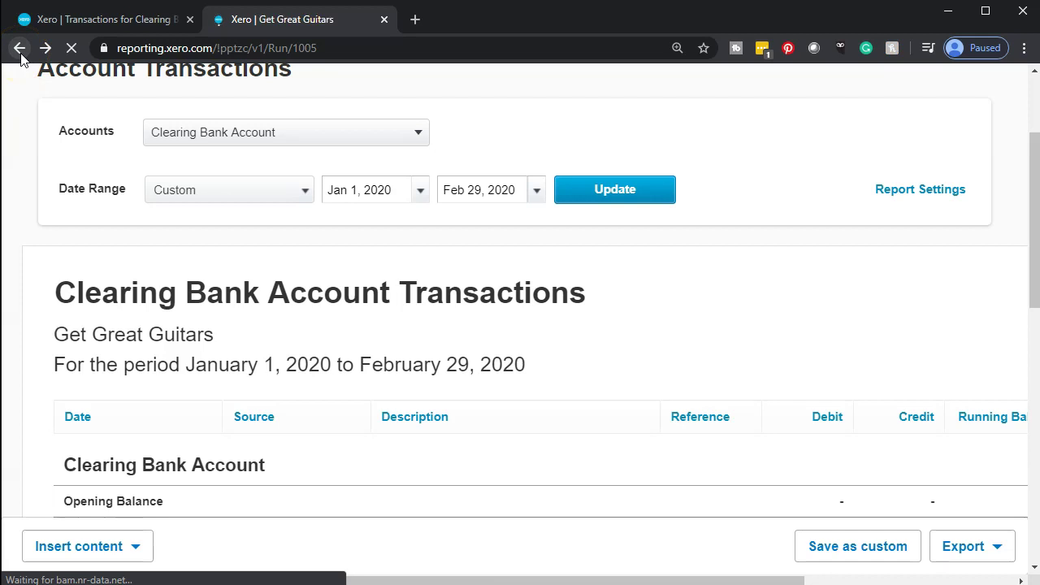
click(20, 48)
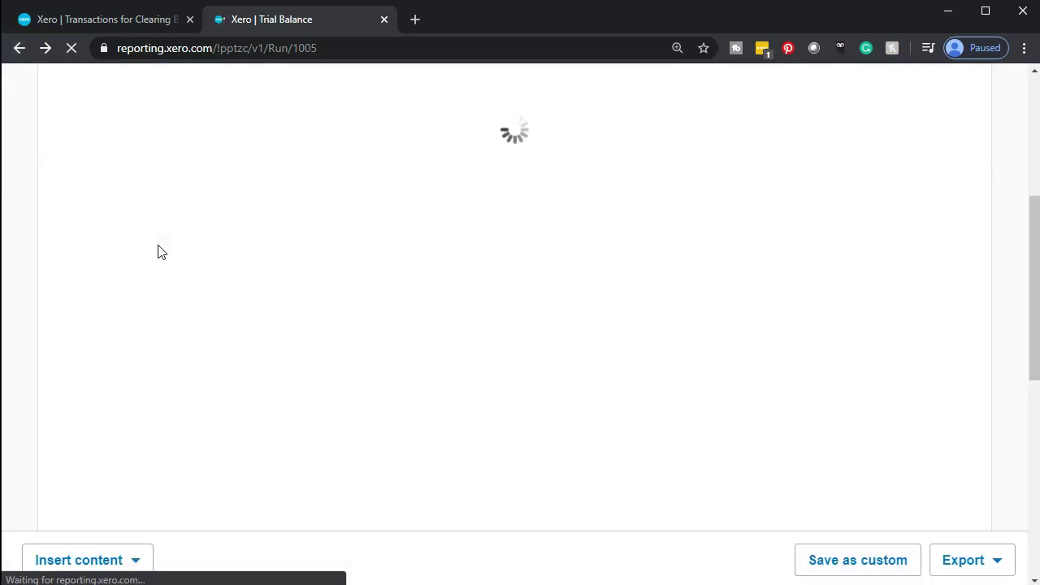
scroll(158, 252, down, 3)
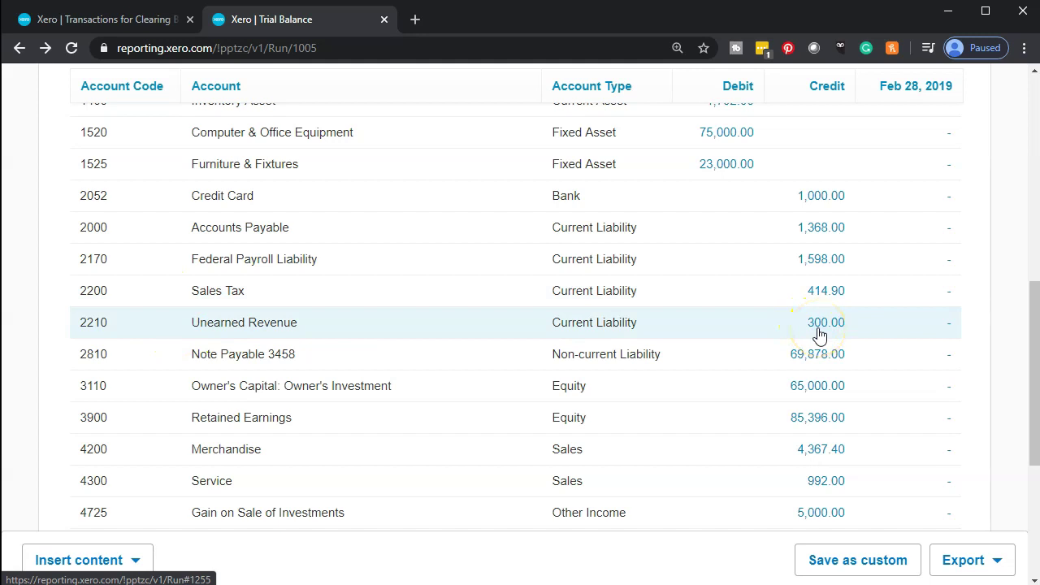
Open the full invoices list through the dashboard's sales overview and examine the String Music prepayment entry.
click(146, 24)
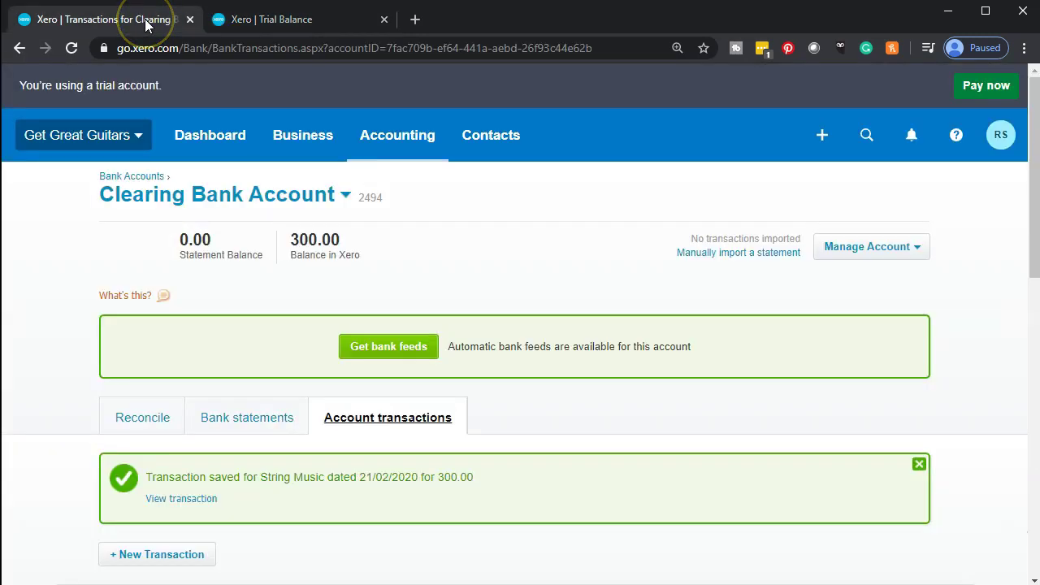
click(208, 137)
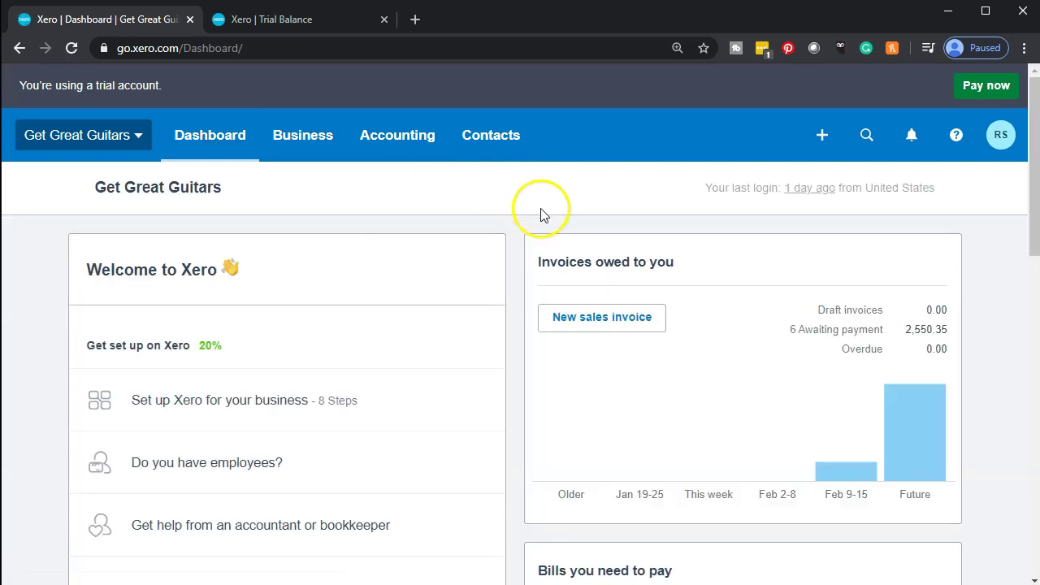
click(592, 265)
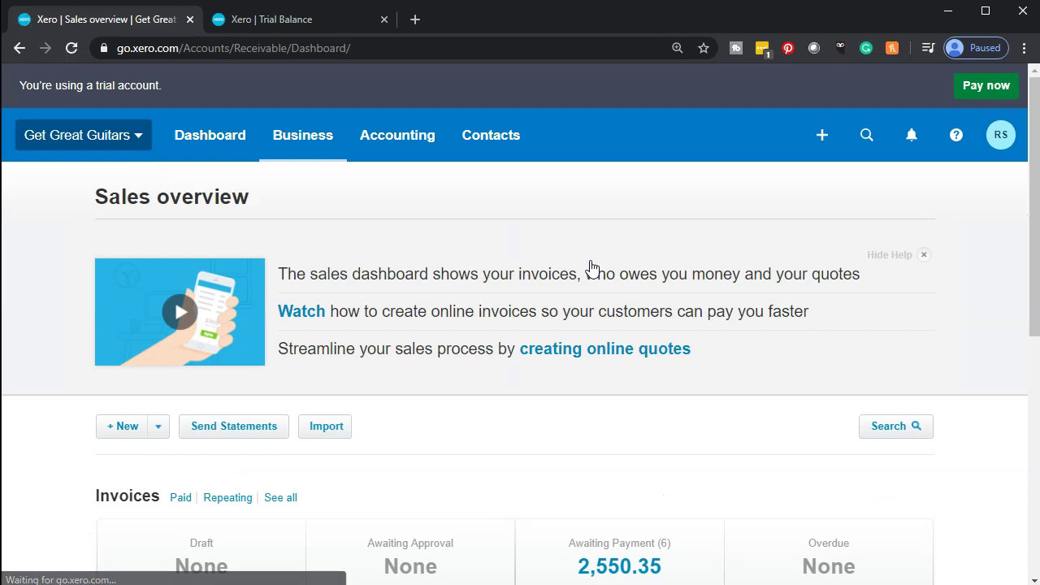
scroll(413, 280, down, 2)
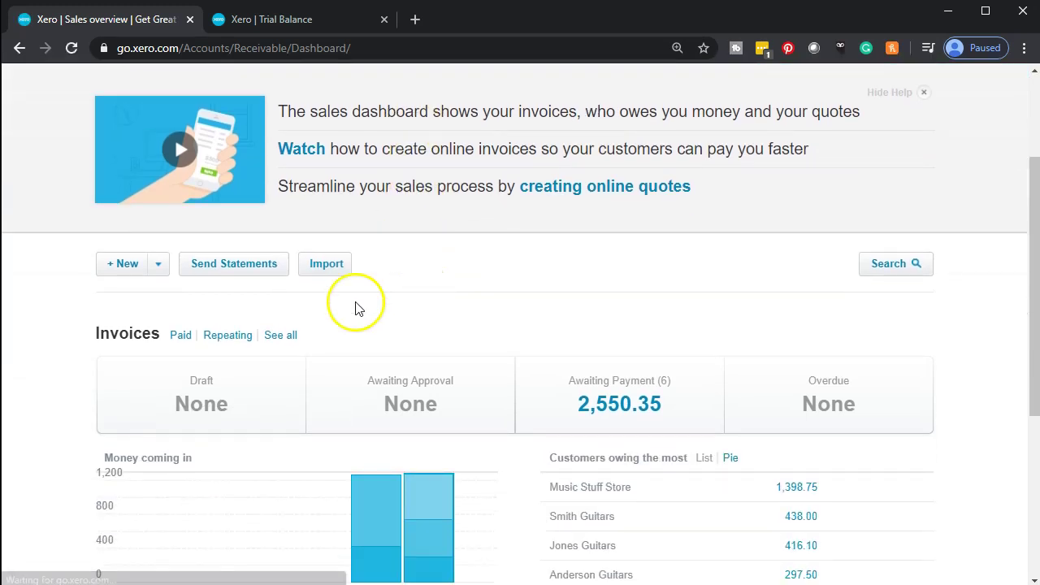
click(287, 339)
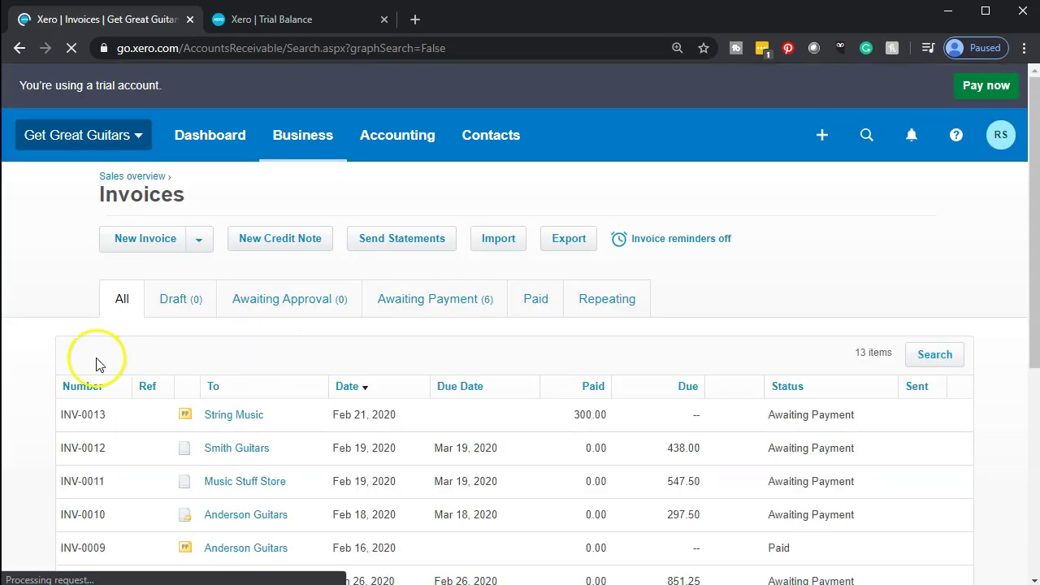
scroll(89, 360, down, 2)
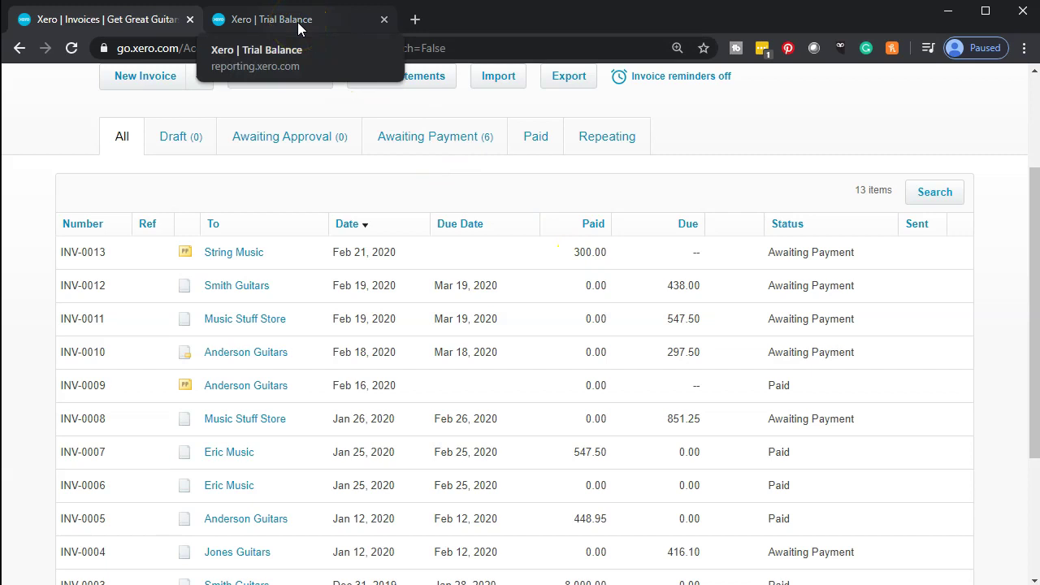
Switch back to the Trial Balance report and review its liability, equity and income accounts.
click(299, 29)
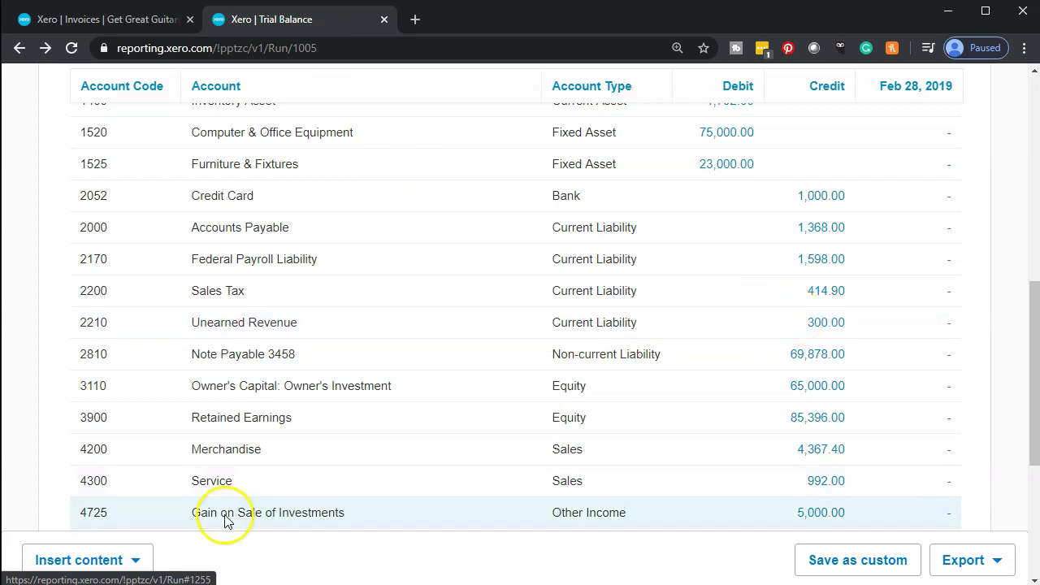
click(156, 444)
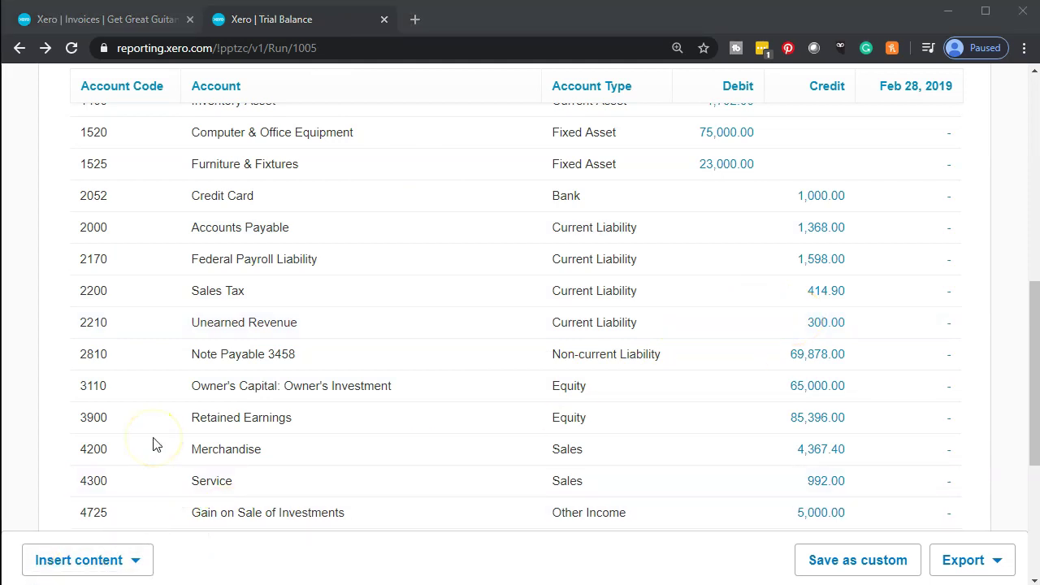